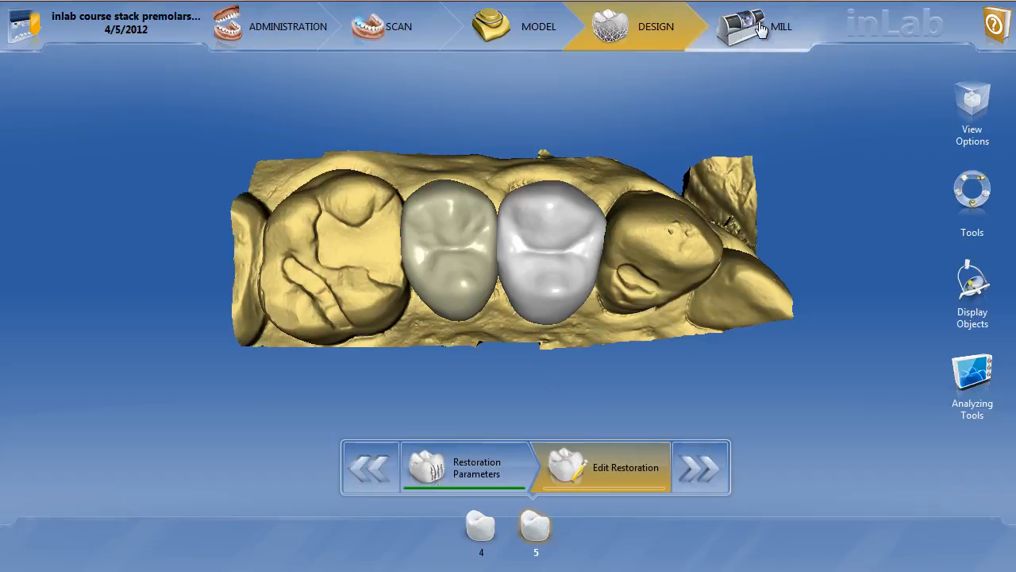
Open the milling preview of restoration 5 and inspect the crown's position in the block from the occlusal and side views.
click(760, 29)
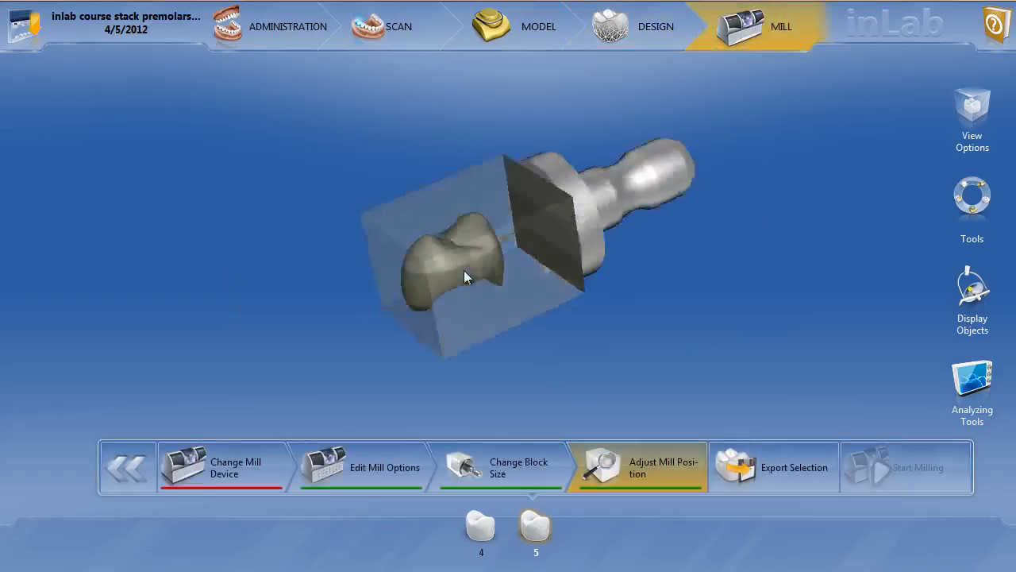
drag(502, 338, 558, 315)
drag(473, 318, 477, 329)
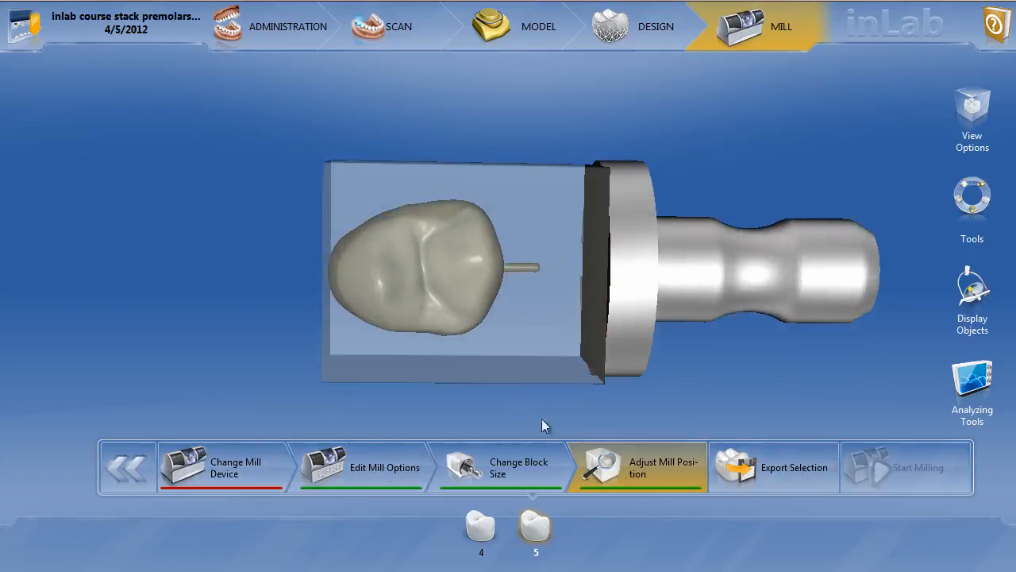
drag(476, 372, 425, 309)
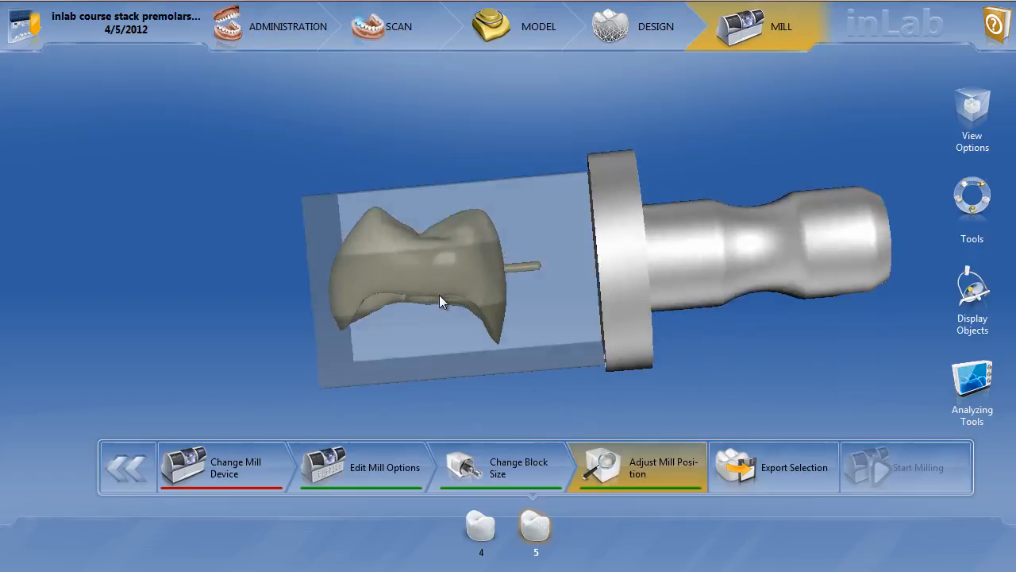
Use the Sprue tool to rotate the sprue around crown 5 to the opposite side of the tooth.
right_click(439, 295)
click(965, 203)
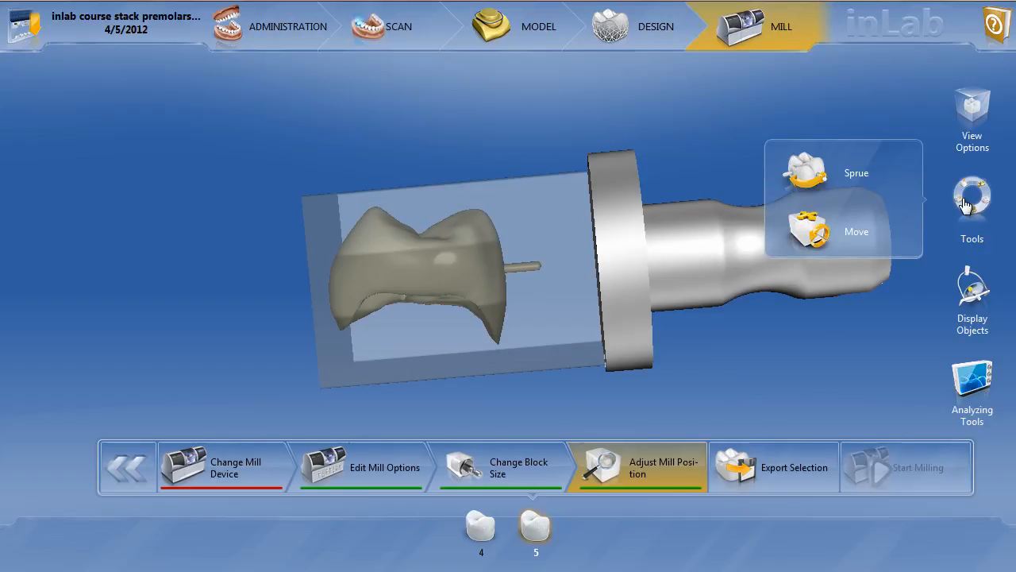
click(813, 174)
drag(523, 82, 536, 181)
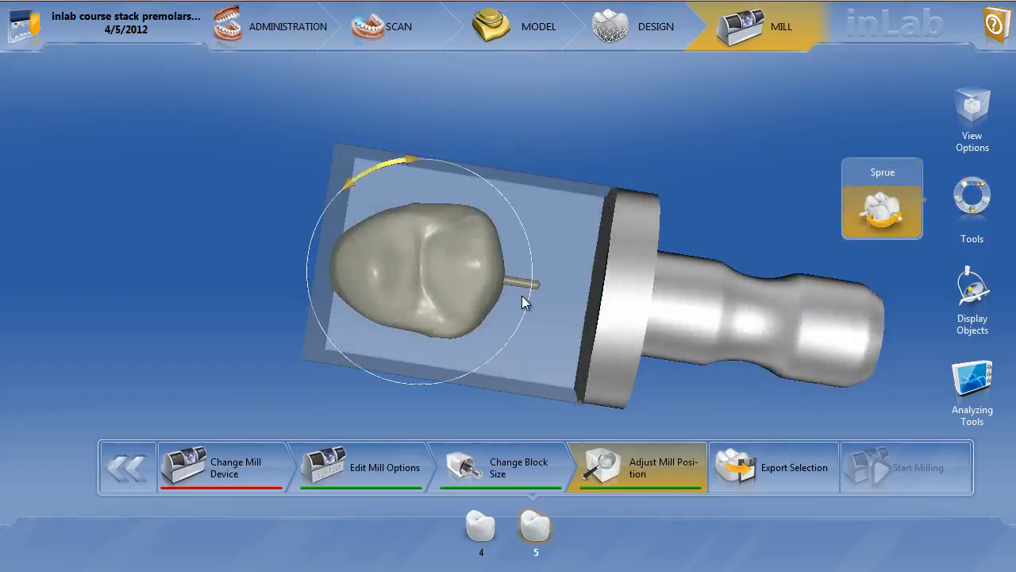
drag(520, 307, 534, 273)
drag(518, 323, 533, 275)
drag(517, 320, 535, 277)
drag(528, 322, 533, 286)
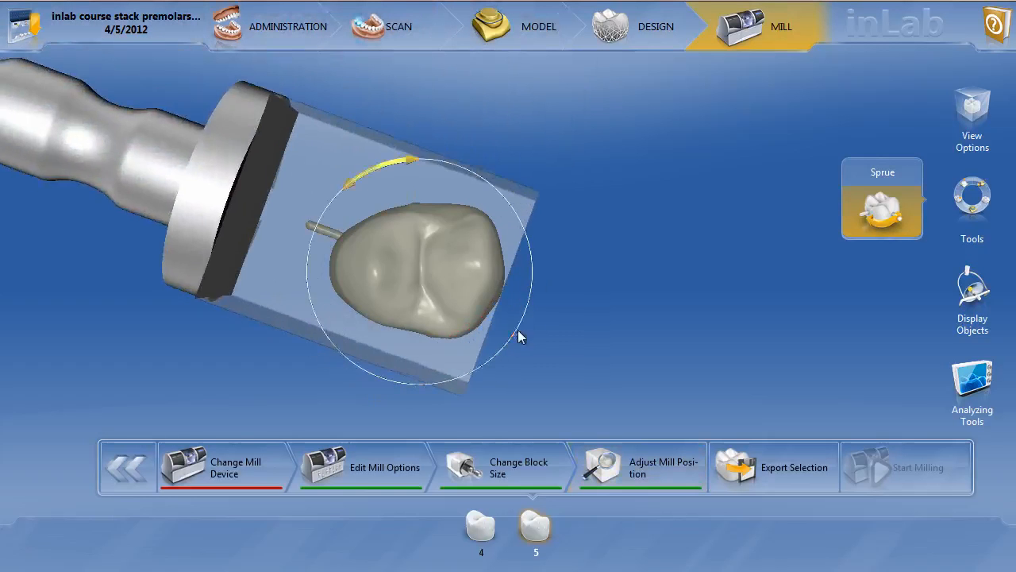
drag(510, 334, 532, 282)
drag(511, 340, 533, 277)
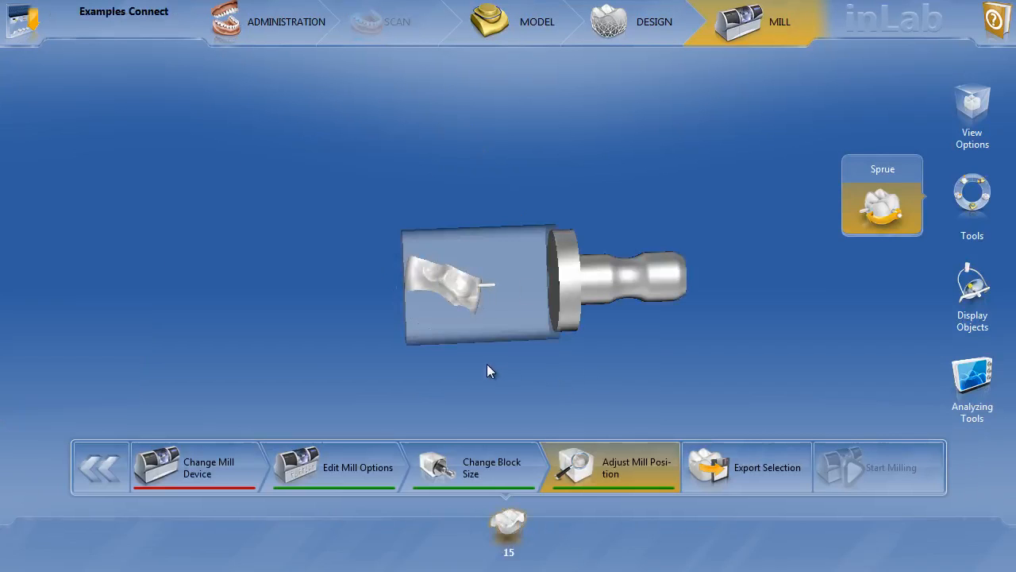
Activate the Sprue tool for restoration 15 and examine where the sprue attaches to it inside the block.
right_click(465, 311)
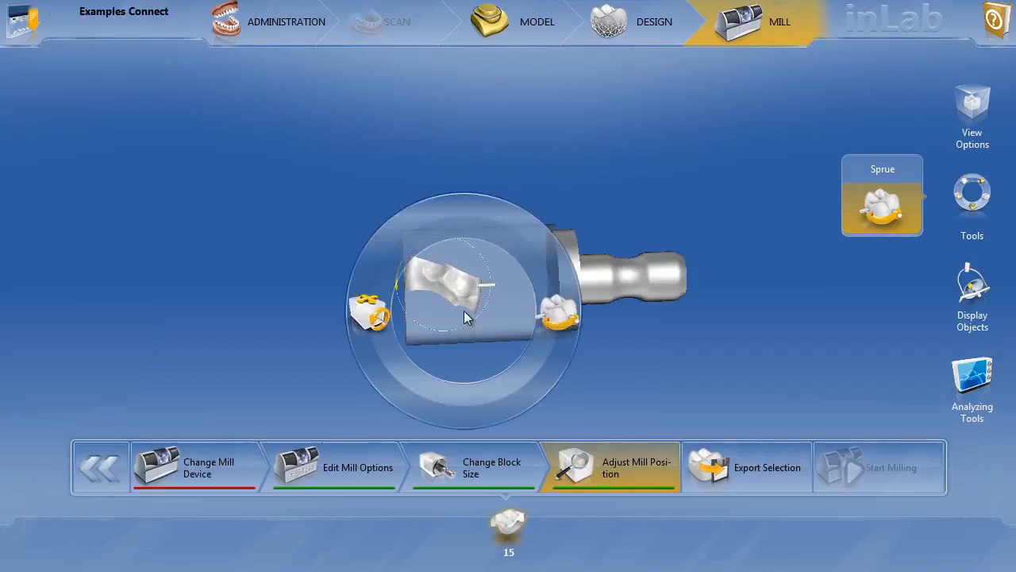
click(559, 319)
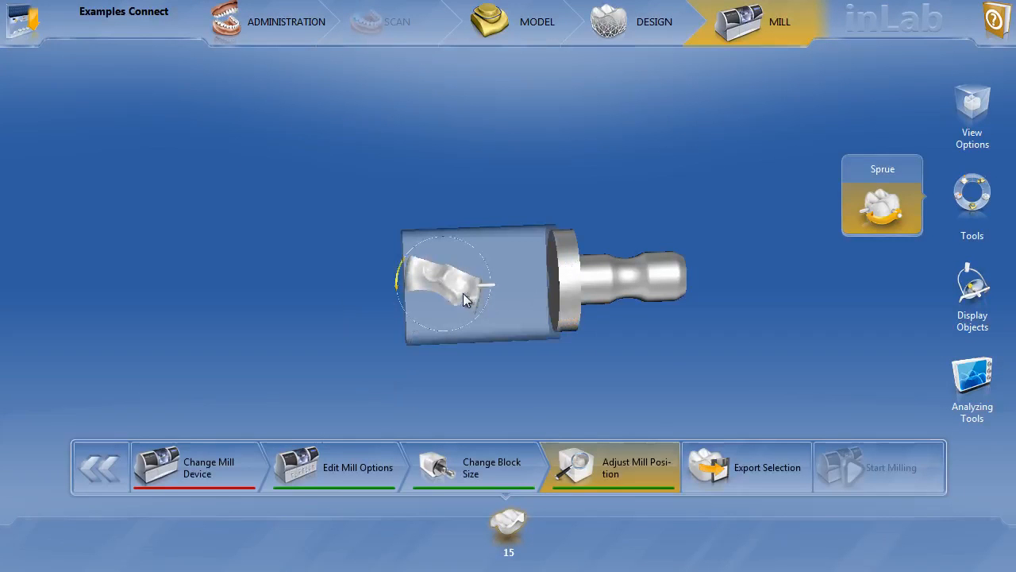
drag(479, 313, 495, 250)
scroll(482, 382, up, 2)
scroll(481, 381, up, 2)
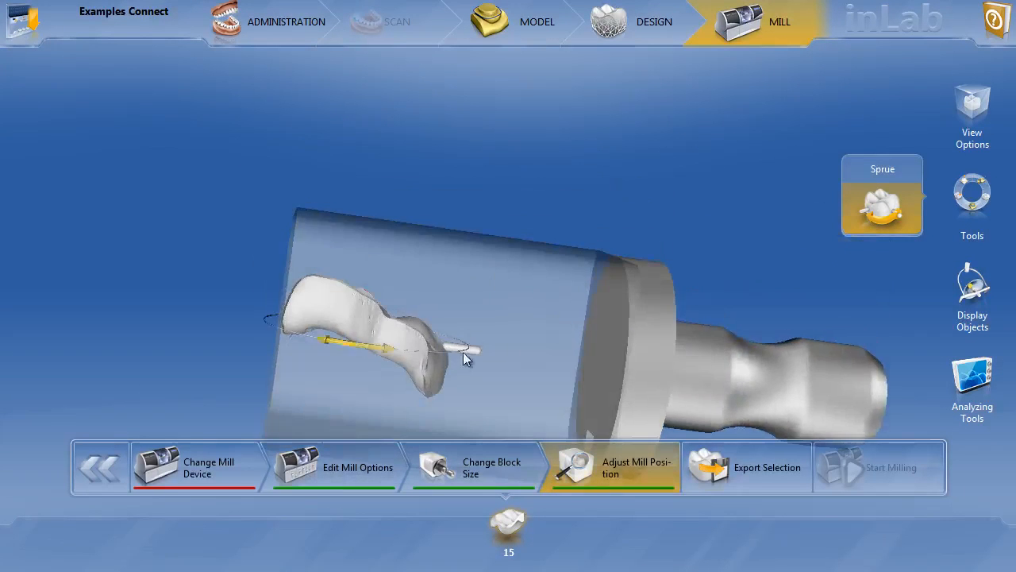
drag(444, 353, 485, 439)
scroll(382, 384, down, 3)
drag(445, 334, 505, 222)
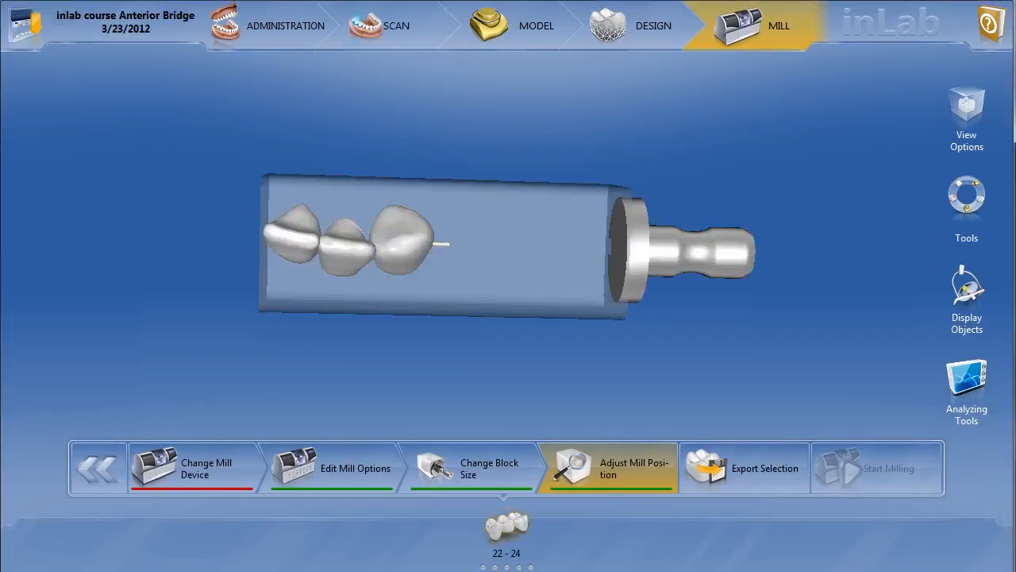
Use the Sprue tool to move the sprue of bridge 22 - 24 to the bridge's opposite end.
middle_drag(475, 357, 449, 358)
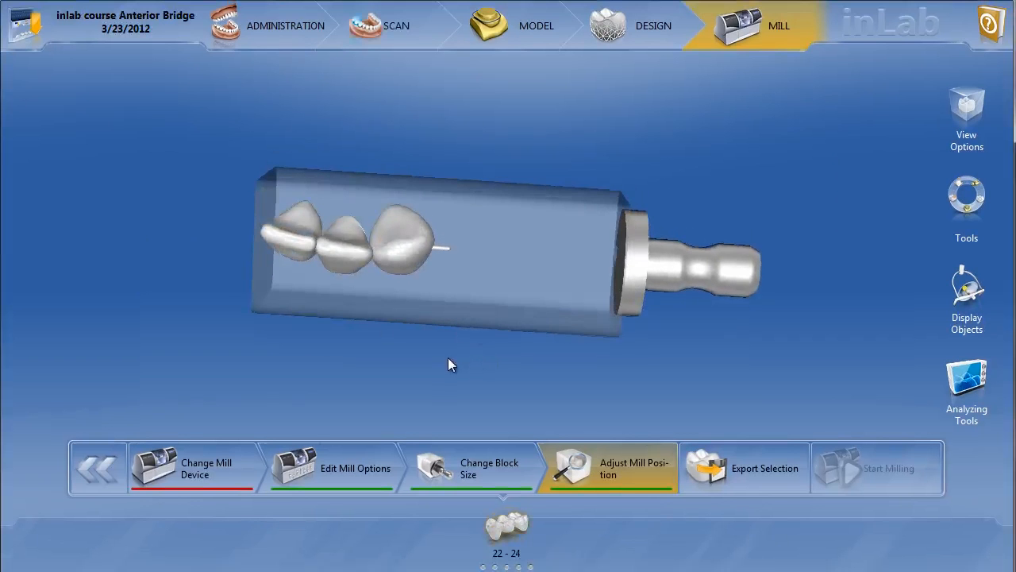
scroll(403, 439, up, 2)
mouse_move(486, 392)
middle_down()
mouse_move(492, 285)
mouse_move(474, 389)
middle_up()
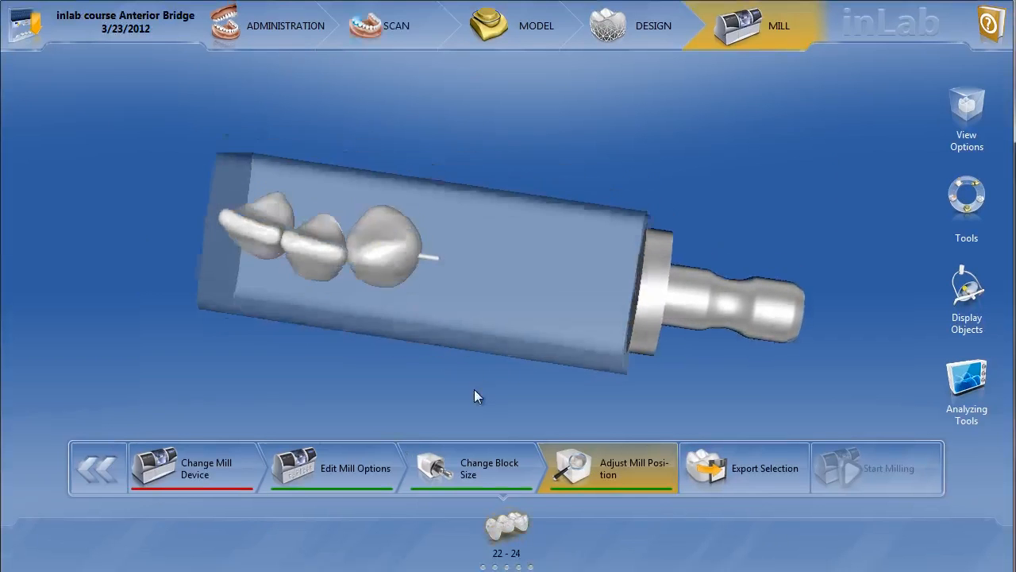
click(356, 279)
click(450, 281)
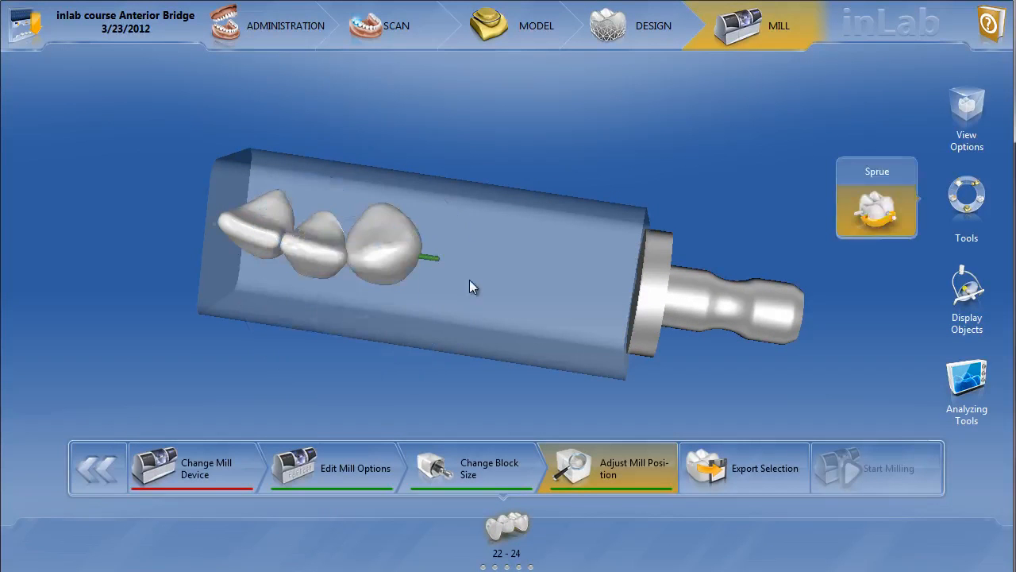
drag(286, 384, 331, 377)
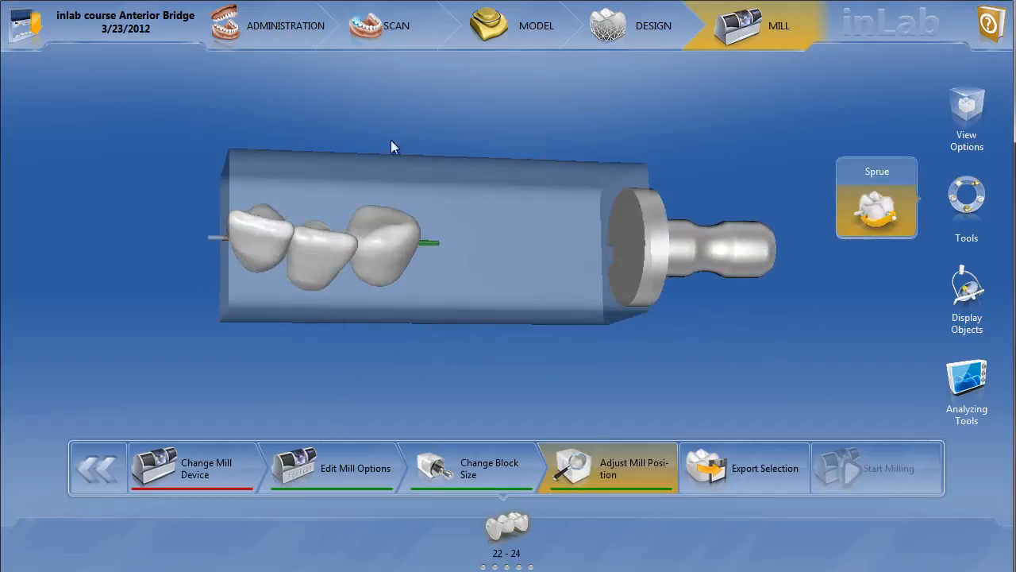
drag(406, 316, 342, 345)
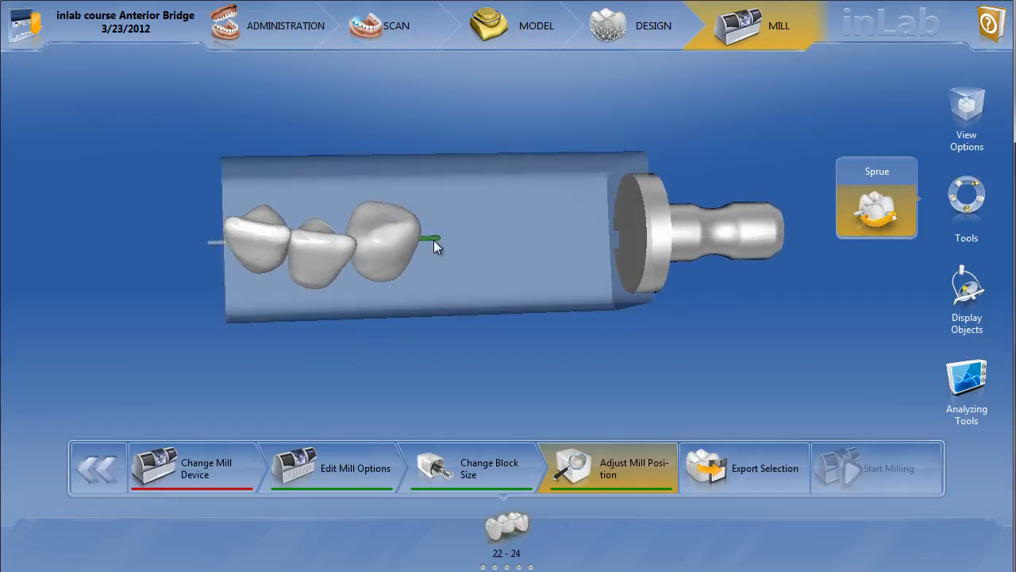
click(214, 249)
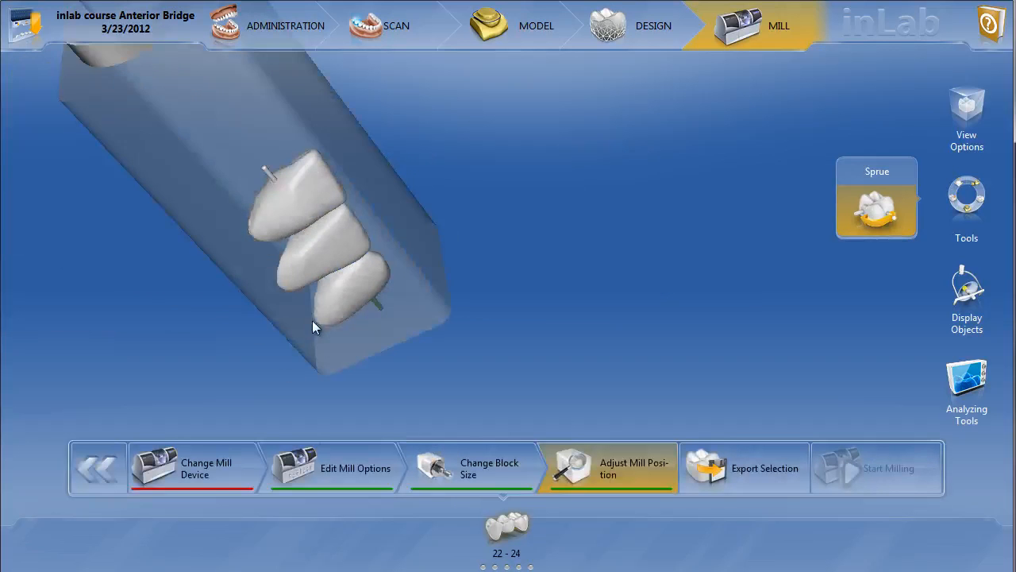
drag(182, 257, 492, 345)
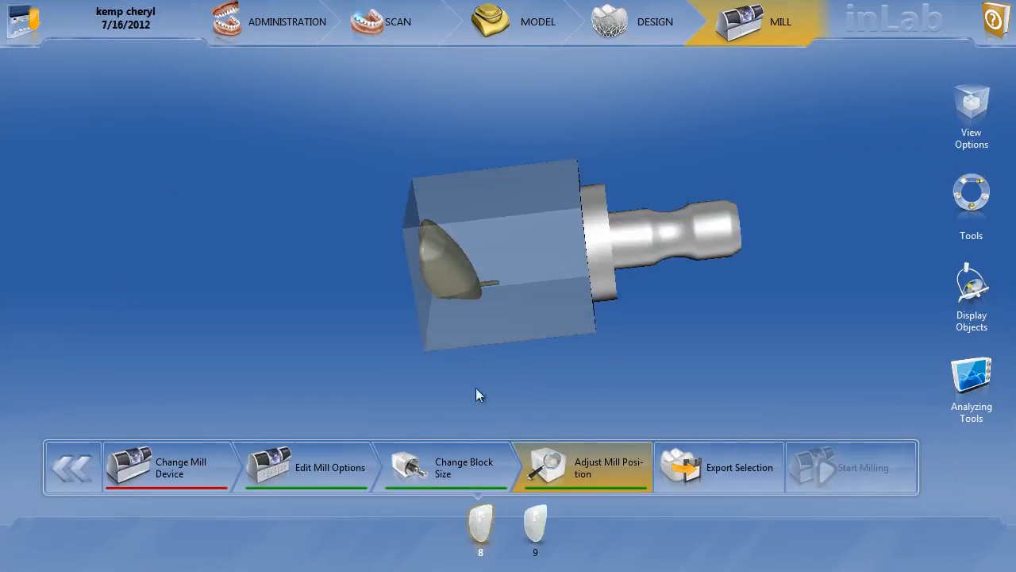
drag(476, 387, 458, 370)
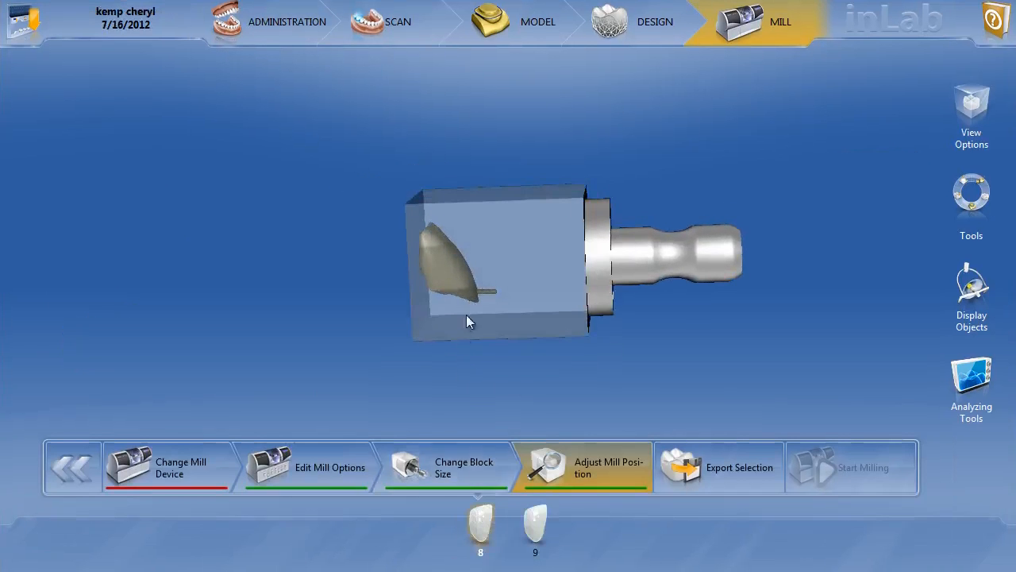
Examine veneer 8 in its milling block and activate the Sprue tool to show its possible sprue positions.
middle_drag(462, 317, 446, 444)
right_drag(531, 316, 428, 316)
drag(428, 315, 378, 312)
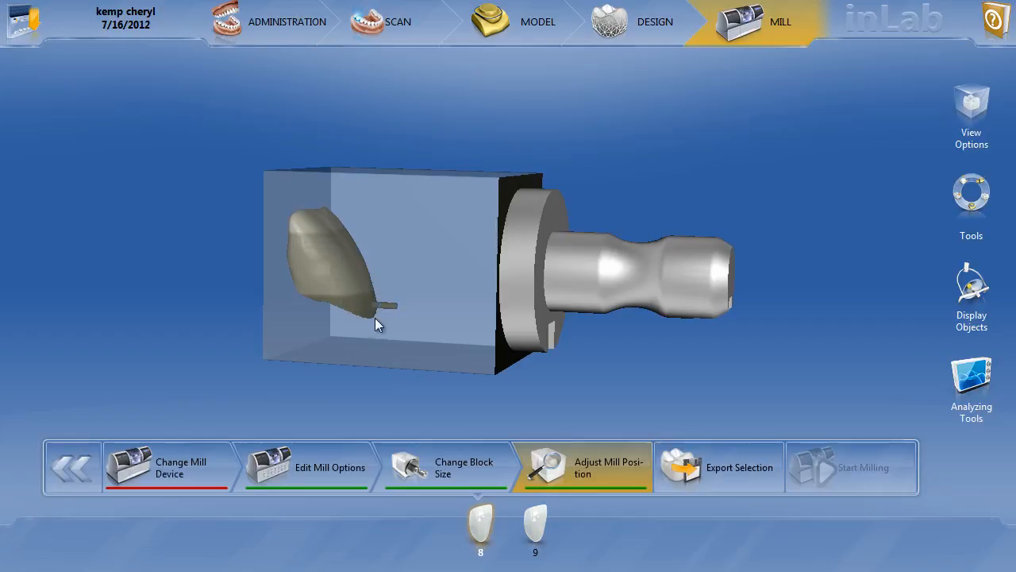
drag(359, 378, 466, 343)
click(361, 271)
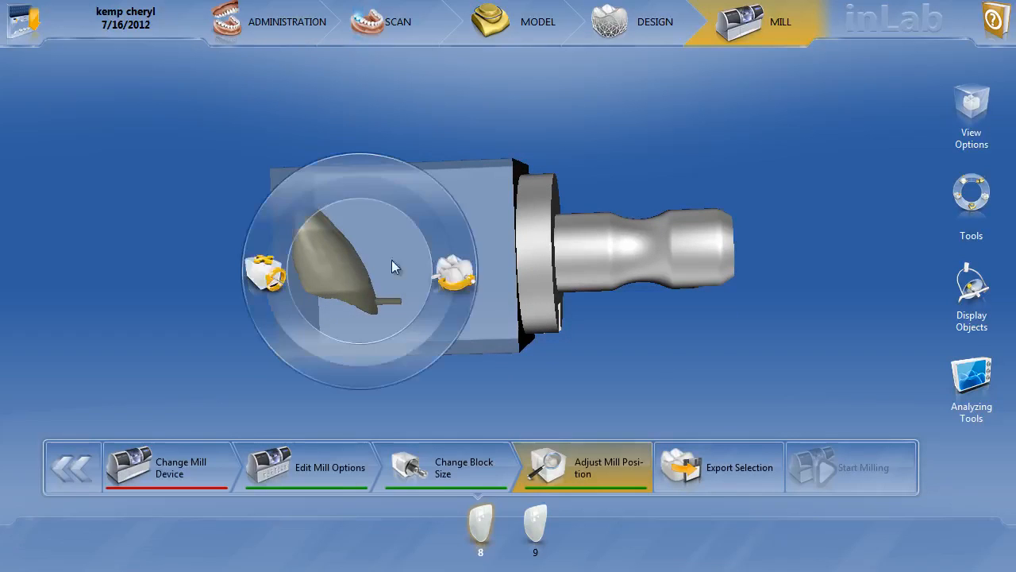
click(463, 277)
drag(497, 90, 473, 199)
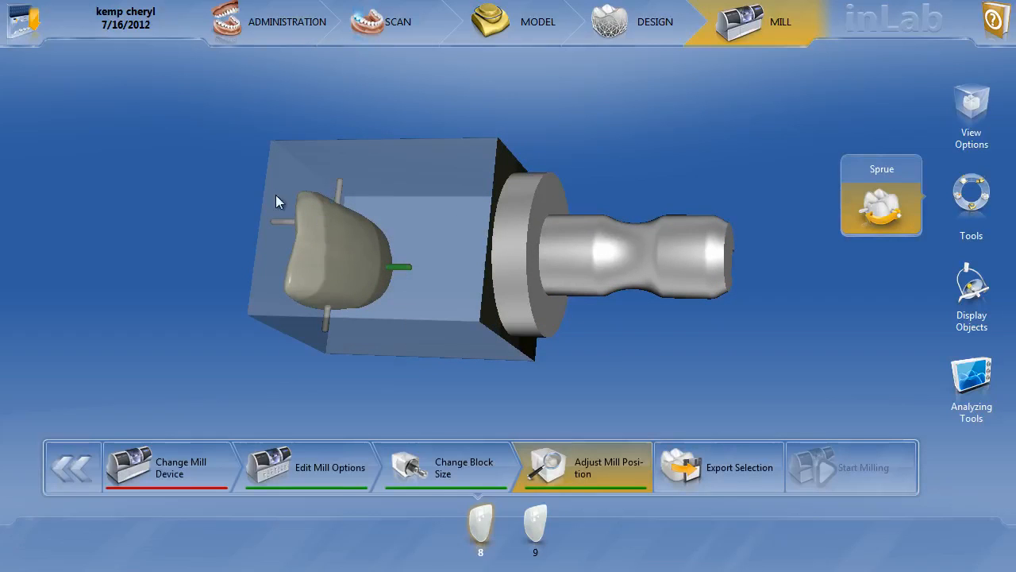
Try the three alternative sprue positions around veneer 8 and return the sprue to the green one.
click(328, 314)
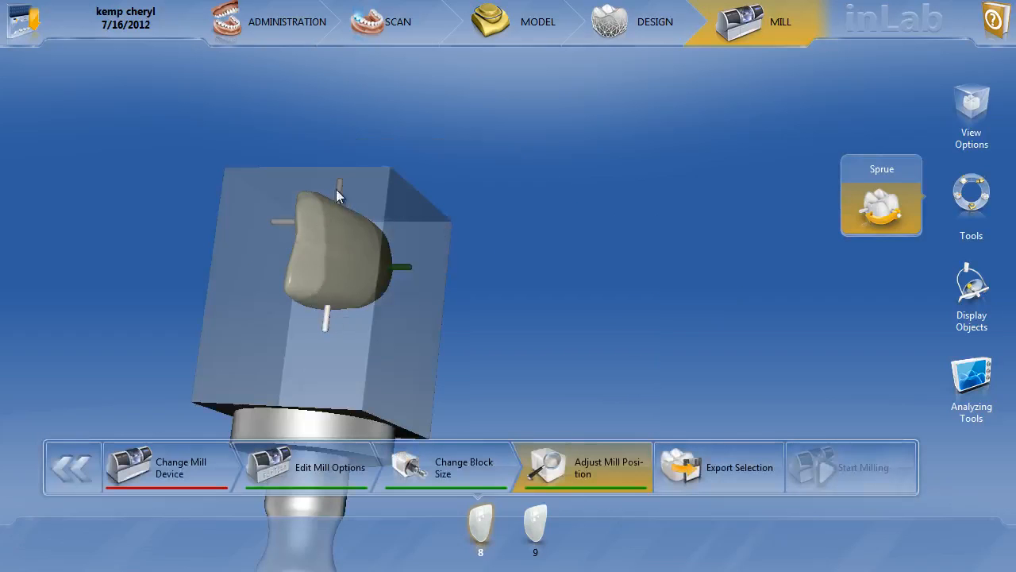
click(282, 223)
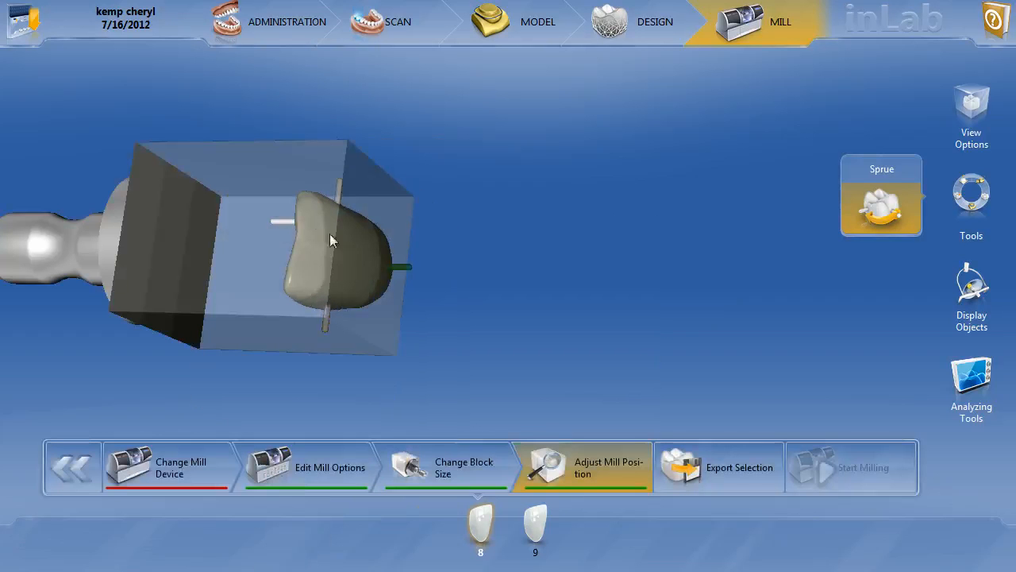
click(340, 183)
drag(508, 304, 518, 331)
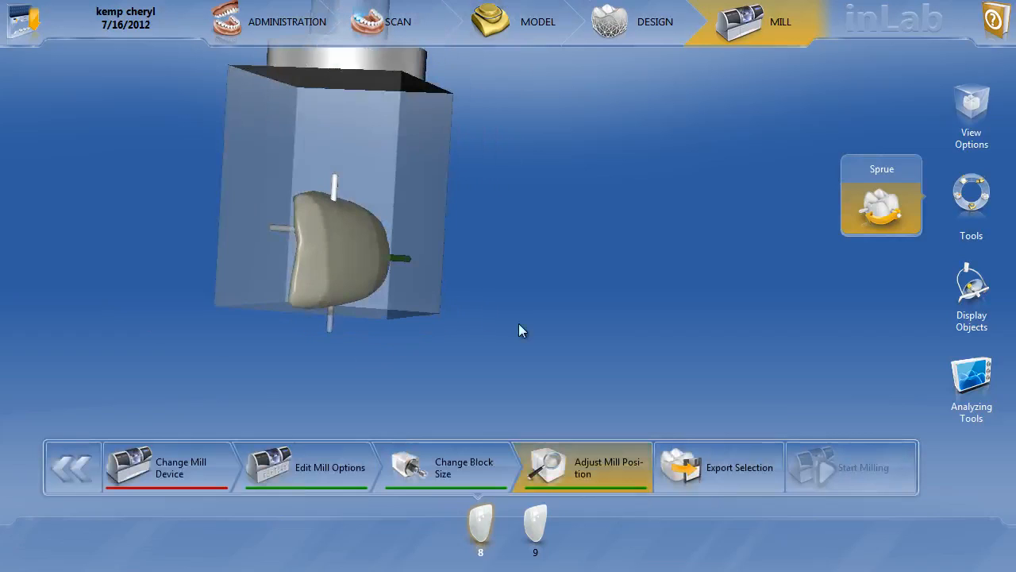
drag(451, 297, 420, 257)
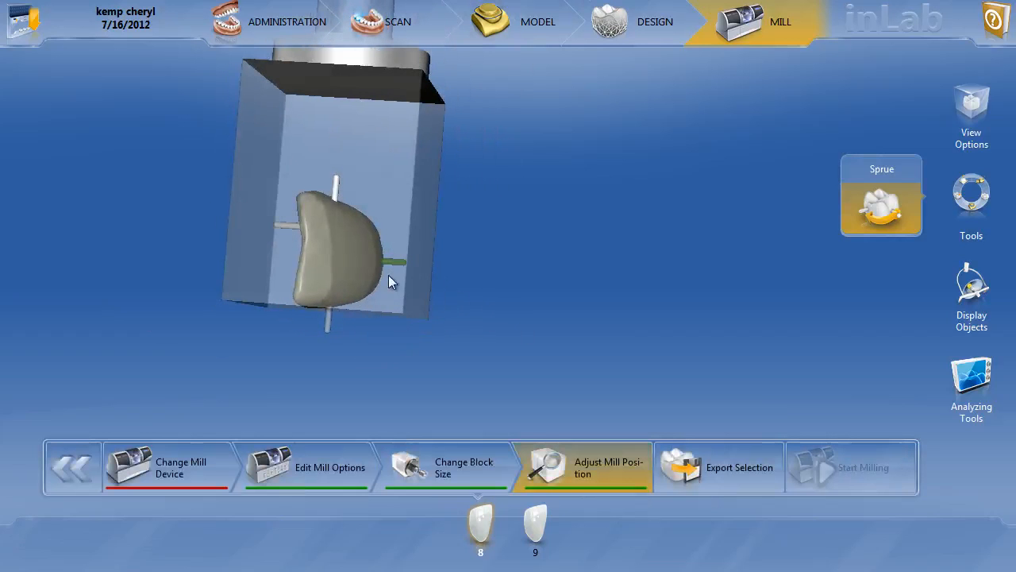
click(390, 262)
drag(407, 346, 492, 330)
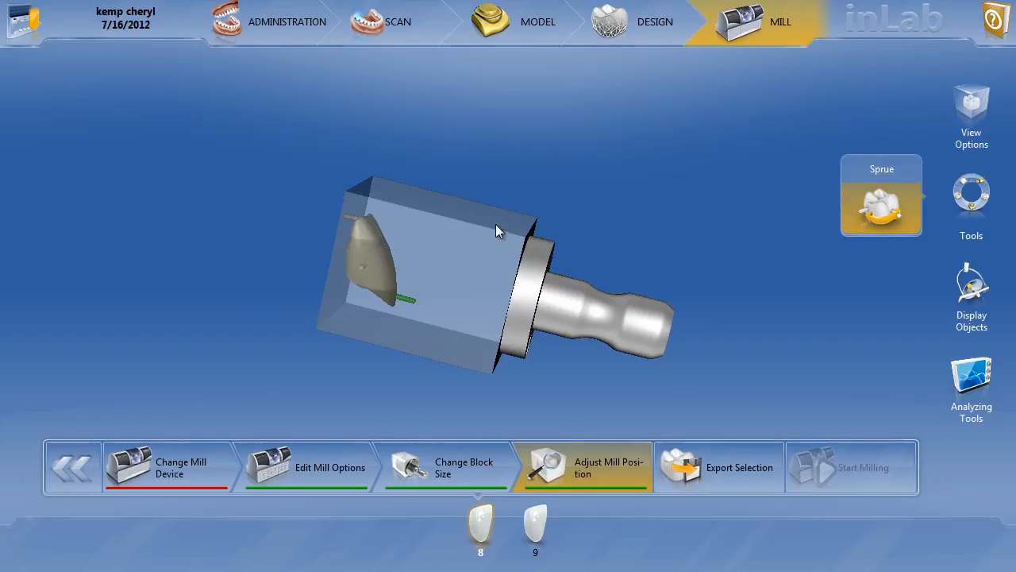
drag(498, 176, 468, 234)
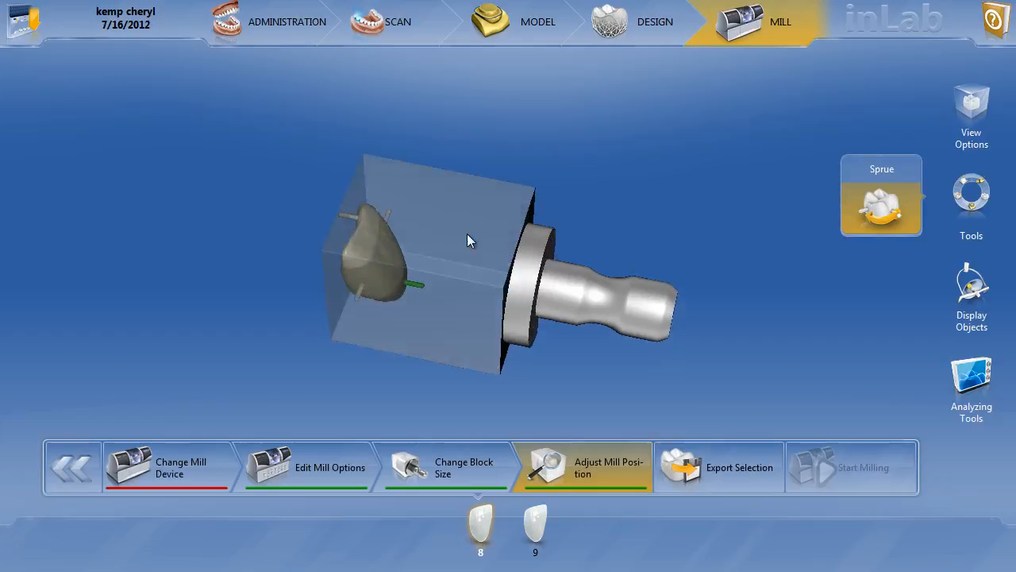
Edit restoration 8 in the administration phase, redefining it as a Crown on the same tooth, and accept the new definition.
click(256, 29)
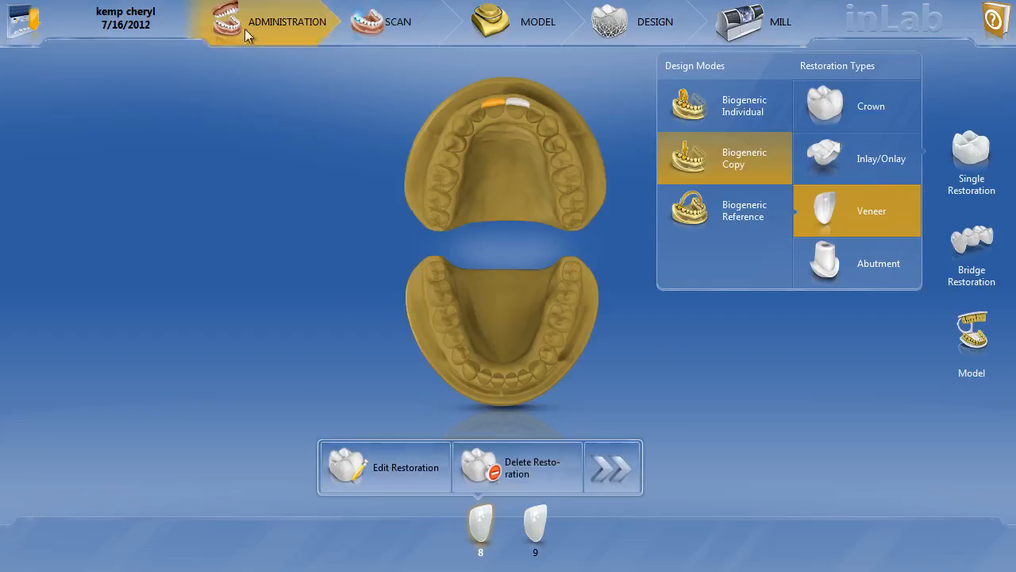
click(371, 479)
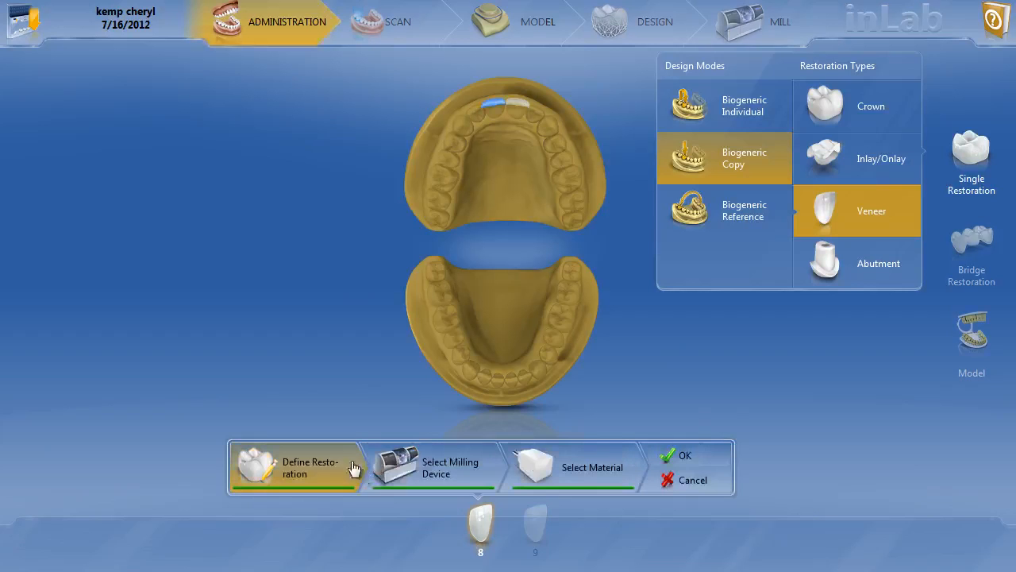
click(874, 115)
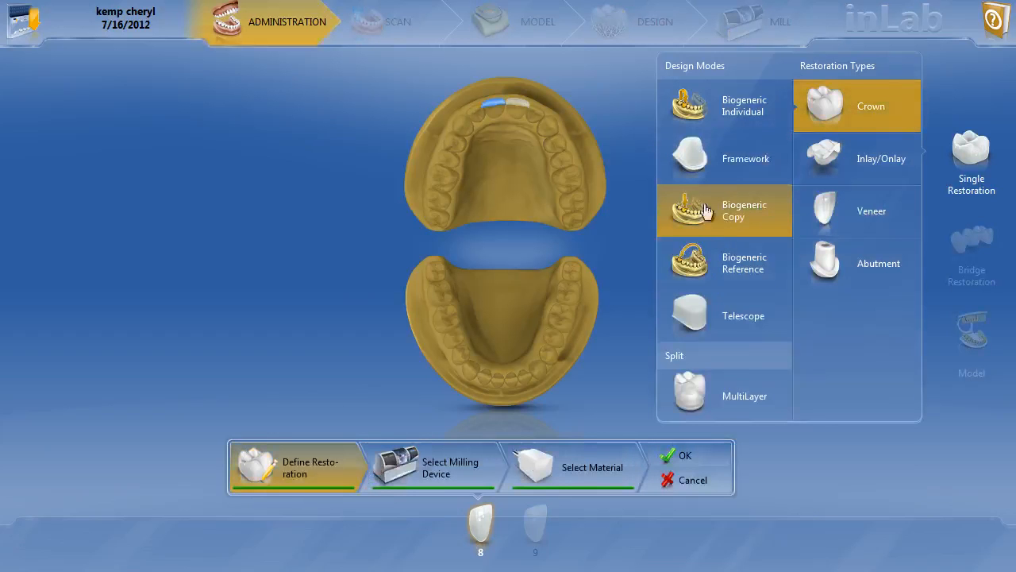
click(494, 109)
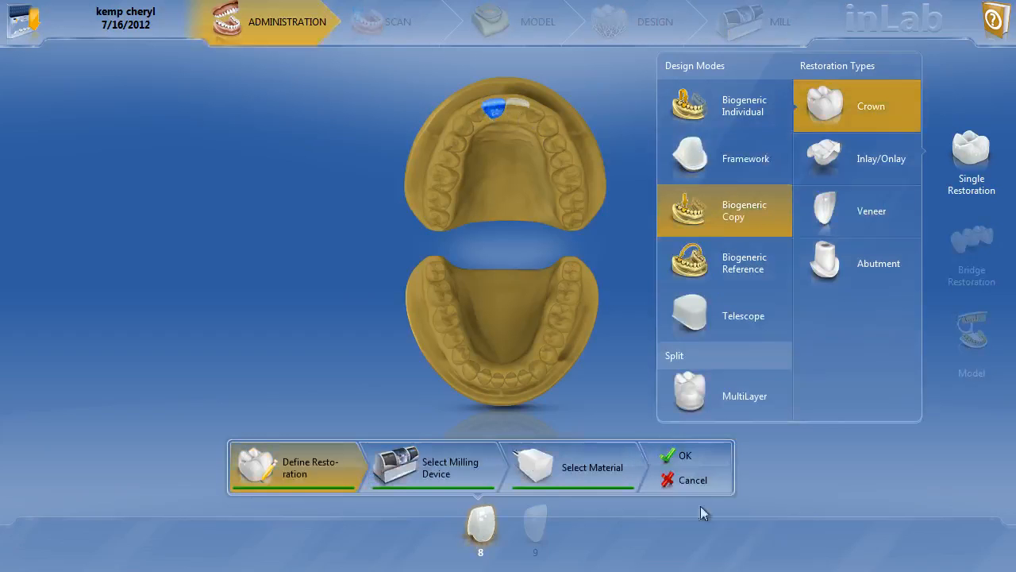
click(687, 459)
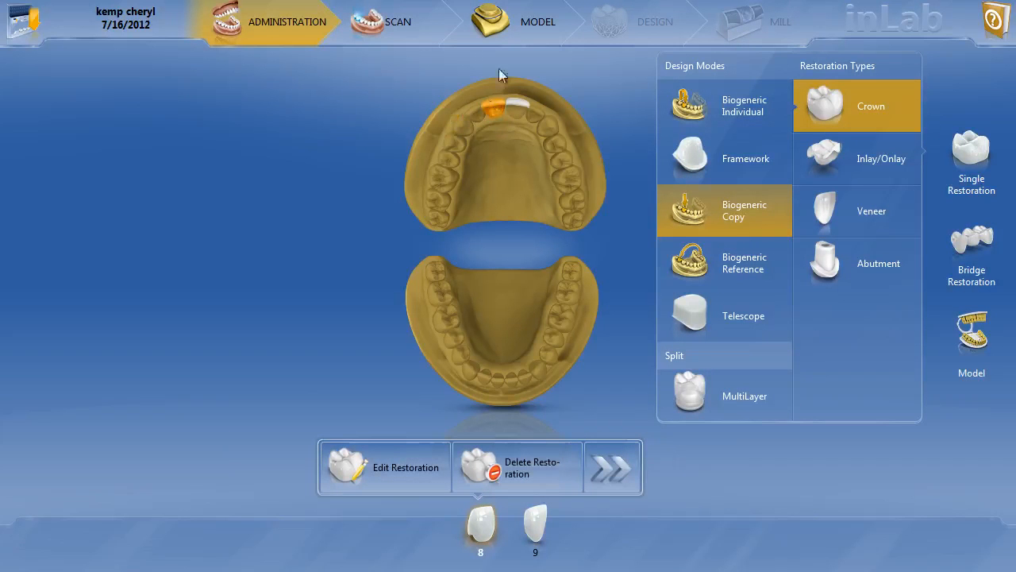
In the model phase, rotate the upper jaw model onto the front of the arch and accept the model axis.
click(506, 29)
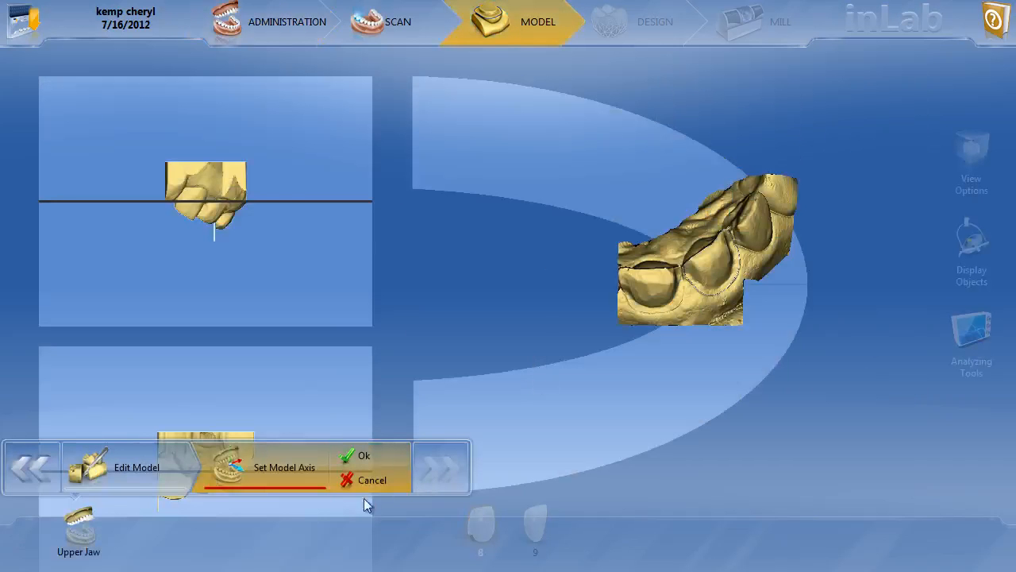
drag(659, 300, 774, 298)
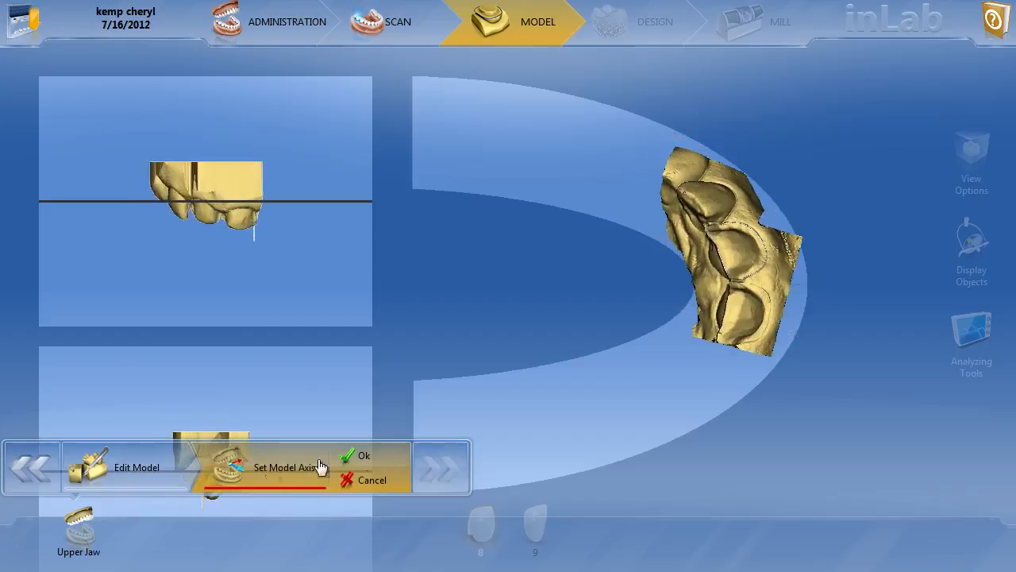
click(363, 456)
click(349, 474)
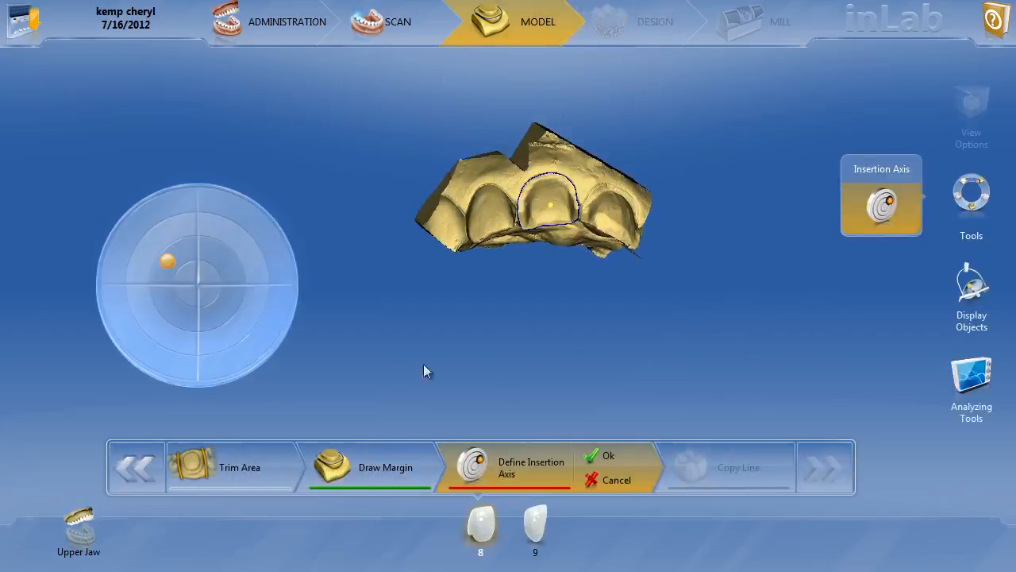
Adjust the insertion axis of restoration 8 towards the biting edge and accept it.
drag(537, 313, 546, 256)
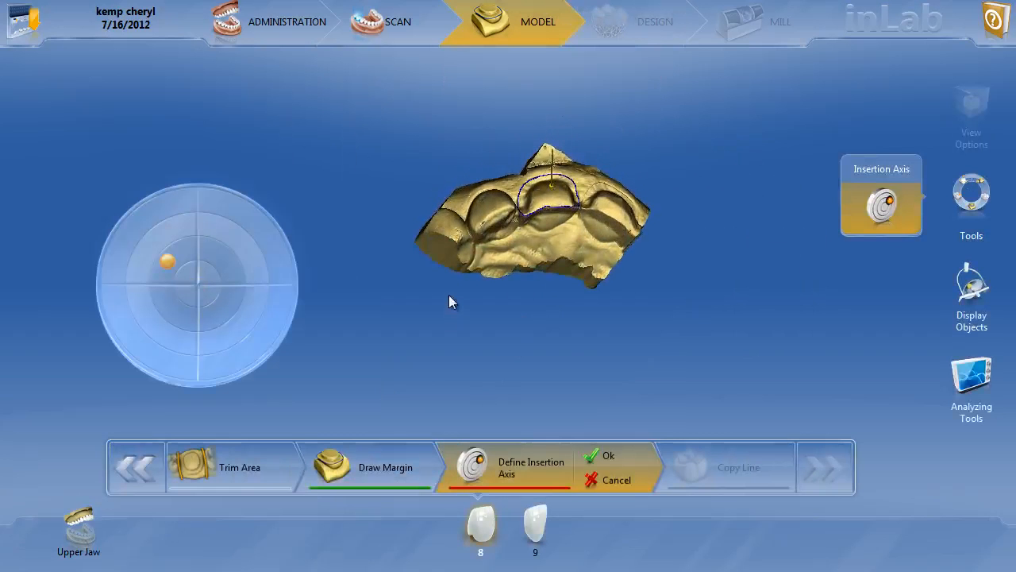
drag(167, 262, 166, 299)
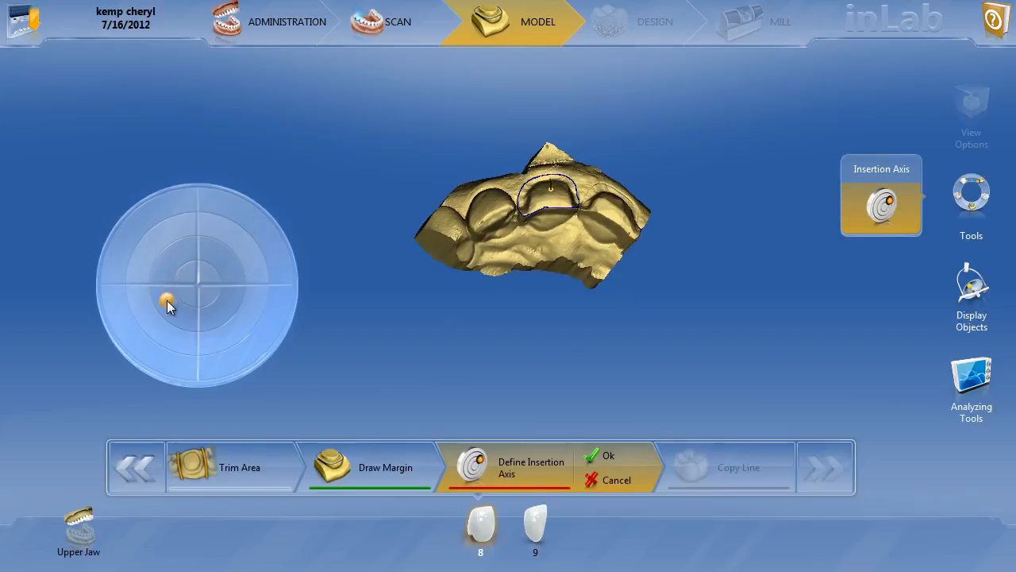
click(601, 459)
Proceed through the copy line stage to calculate the design proposal for crown 8 and examine the result on the model.
click(676, 468)
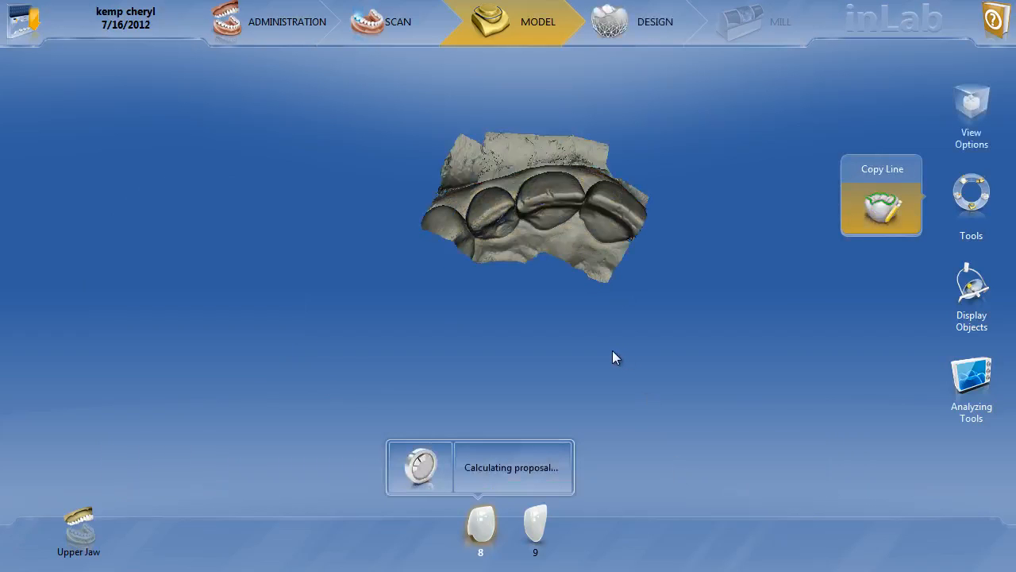
click(785, 470)
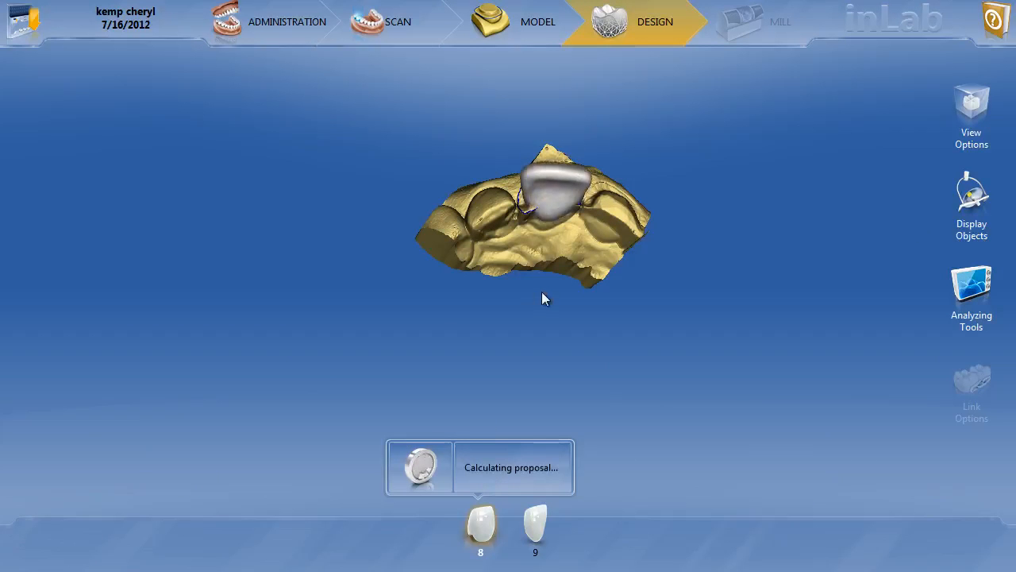
drag(505, 349, 505, 410)
drag(427, 333, 425, 259)
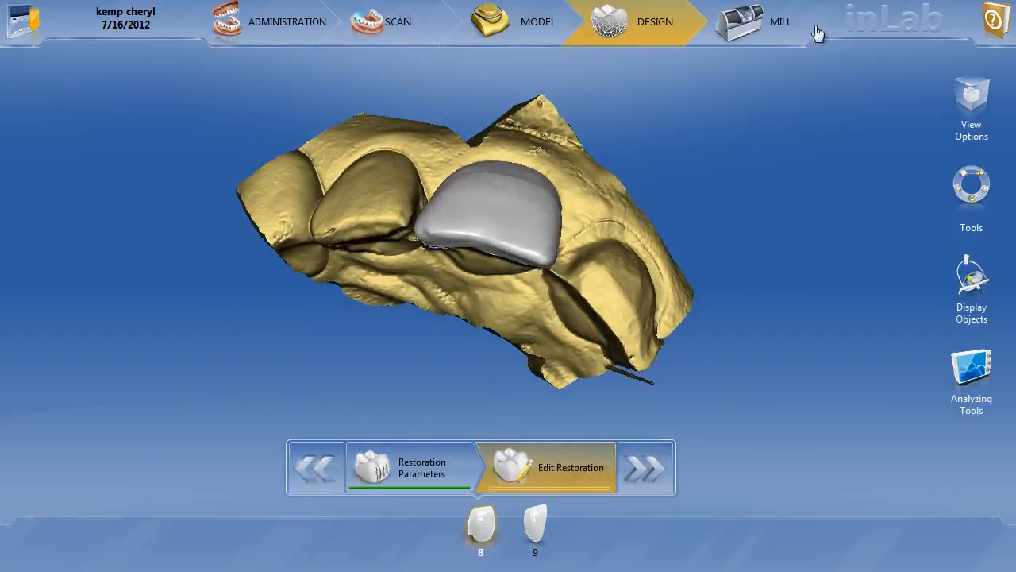
Calculate the mill preview of crown 8 and examine its placement in the block with the display object options open.
click(770, 27)
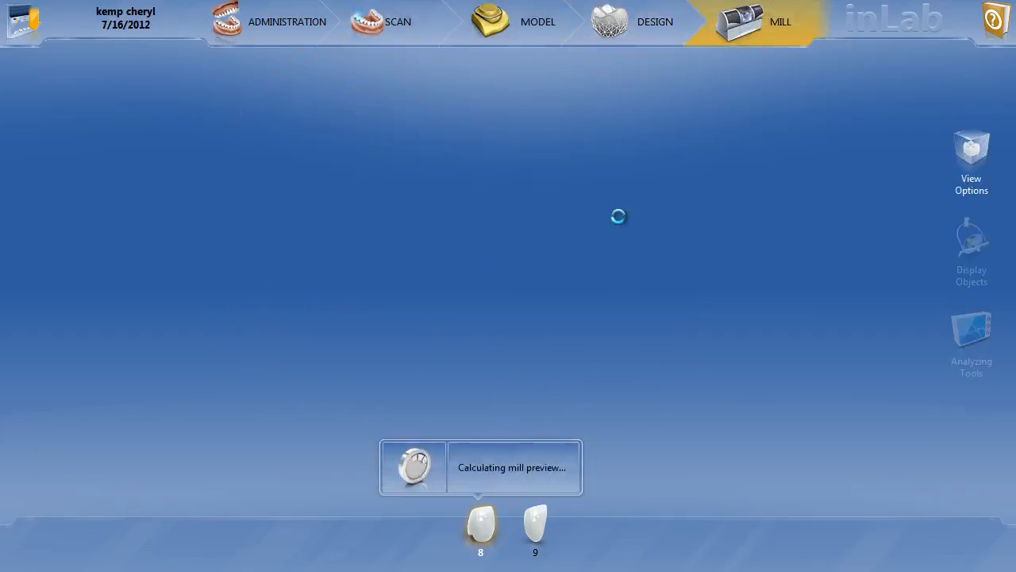
click(972, 289)
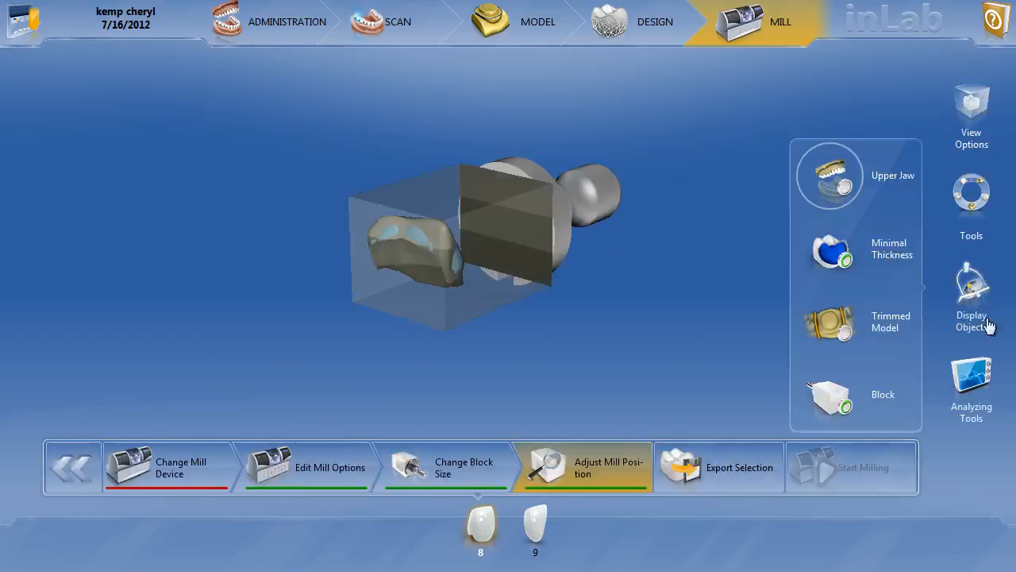
drag(747, 229, 747, 276)
drag(497, 326, 487, 295)
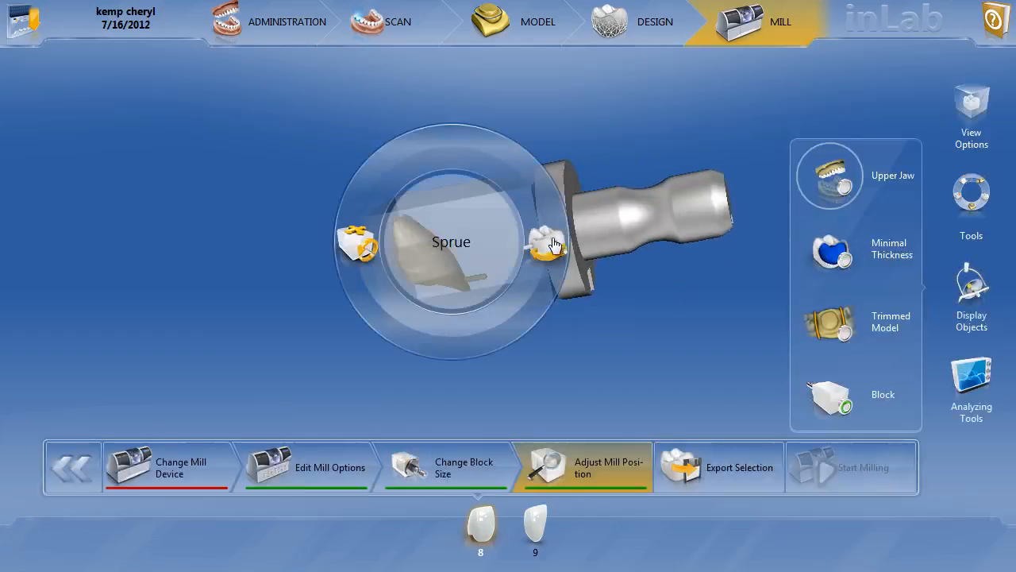
Activate the Sprue tool for crown 8 and examine the available sprue positions around it in the block.
click(549, 242)
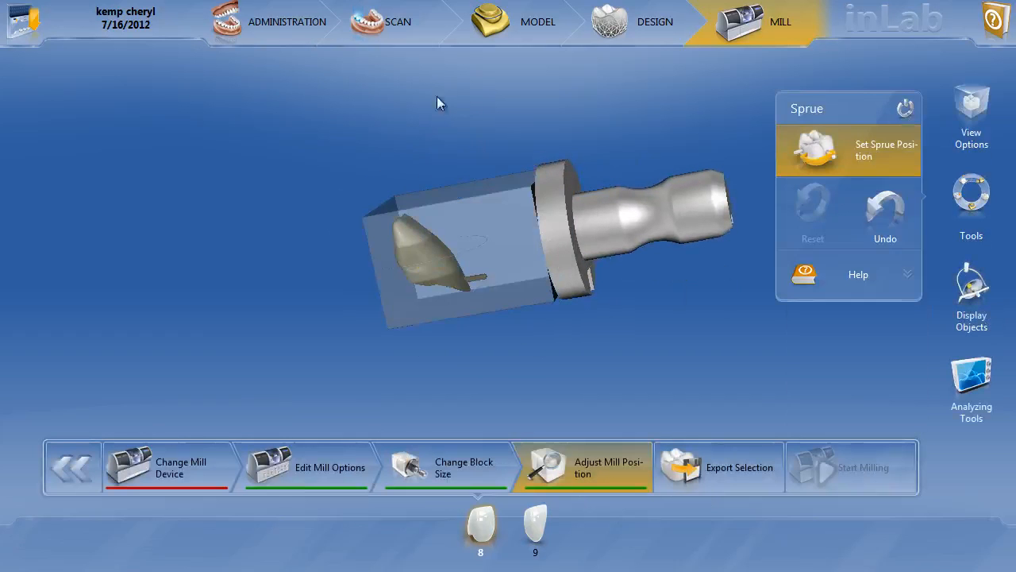
drag(481, 268, 503, 233)
drag(394, 364, 379, 229)
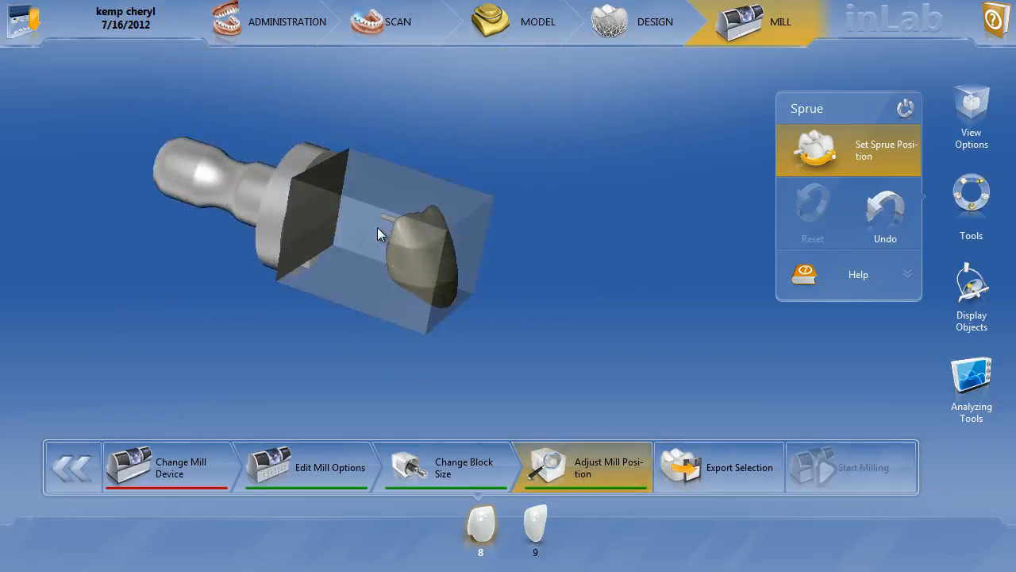
drag(555, 211, 479, 256)
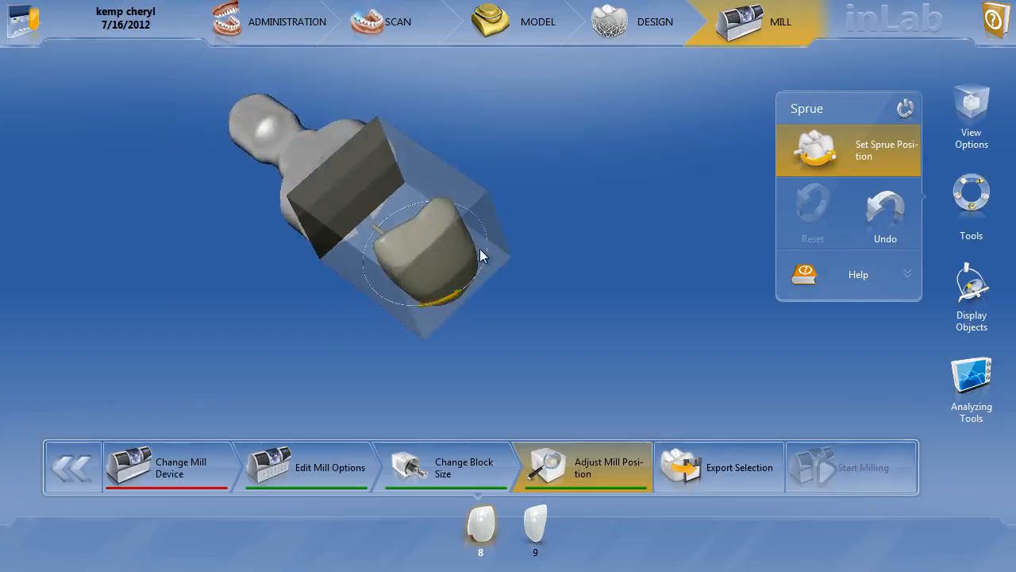